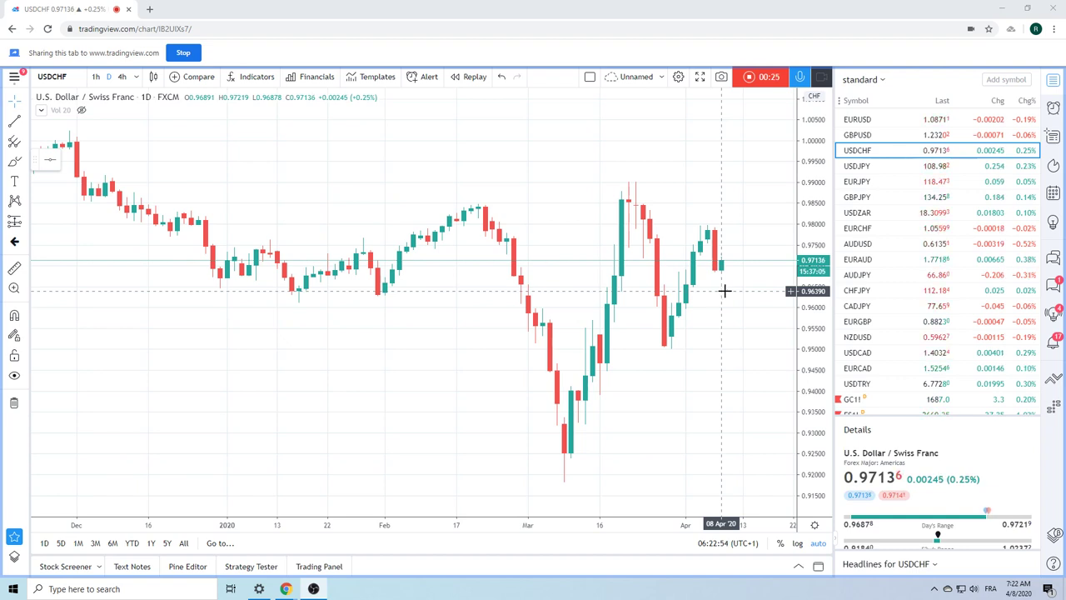
Step: Load the daily S&P 500 E-mini Futures (ES1!) chart from the bottom of the watchlist
scroll(895, 350, "down", 2)
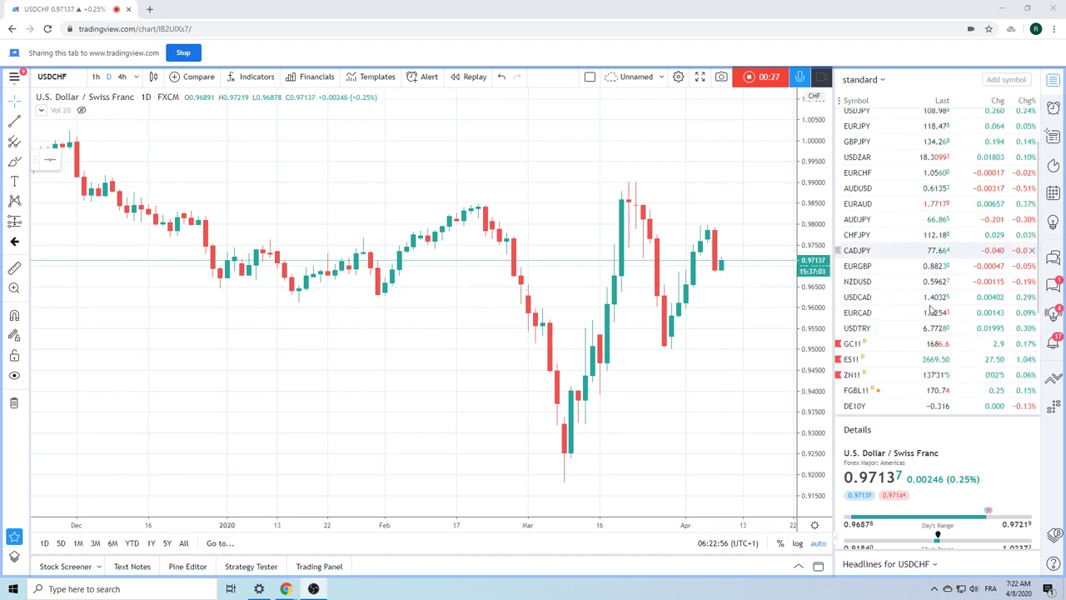
left_click(884, 363)
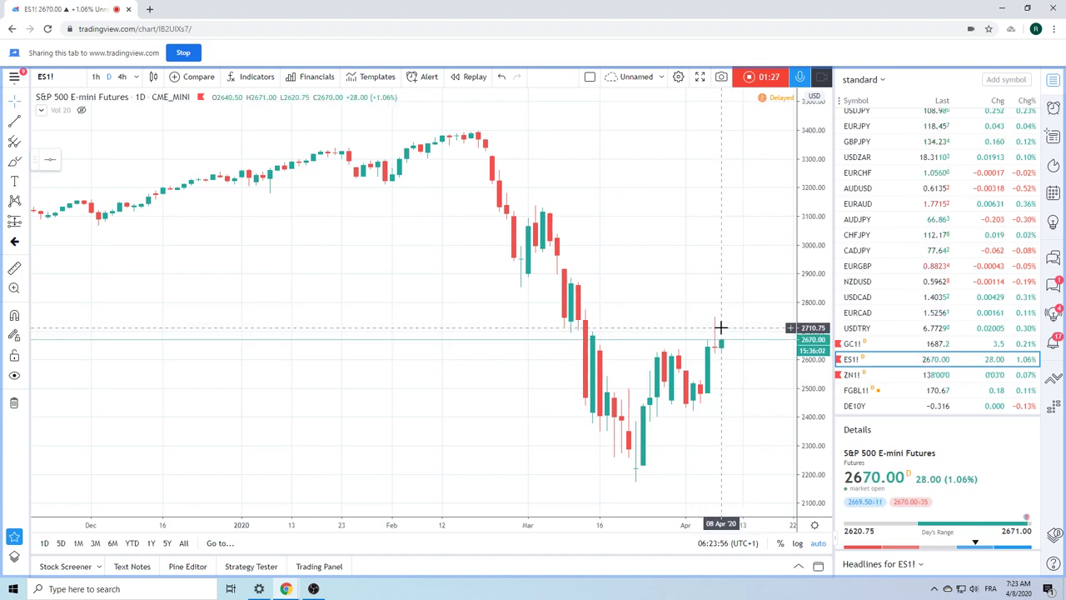
Step: Scroll back and forth through the watchlist while the daily ES1! chart stays displayed
scroll(903, 225, "up", 1)
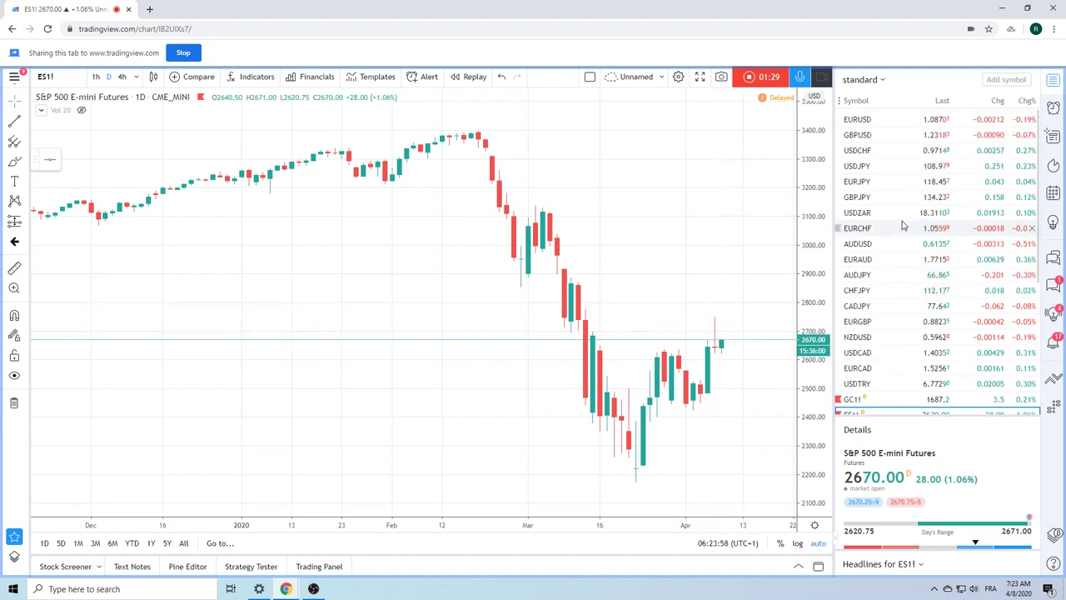
scroll(904, 225, "down", 3)
scroll(903, 224, "up", 6)
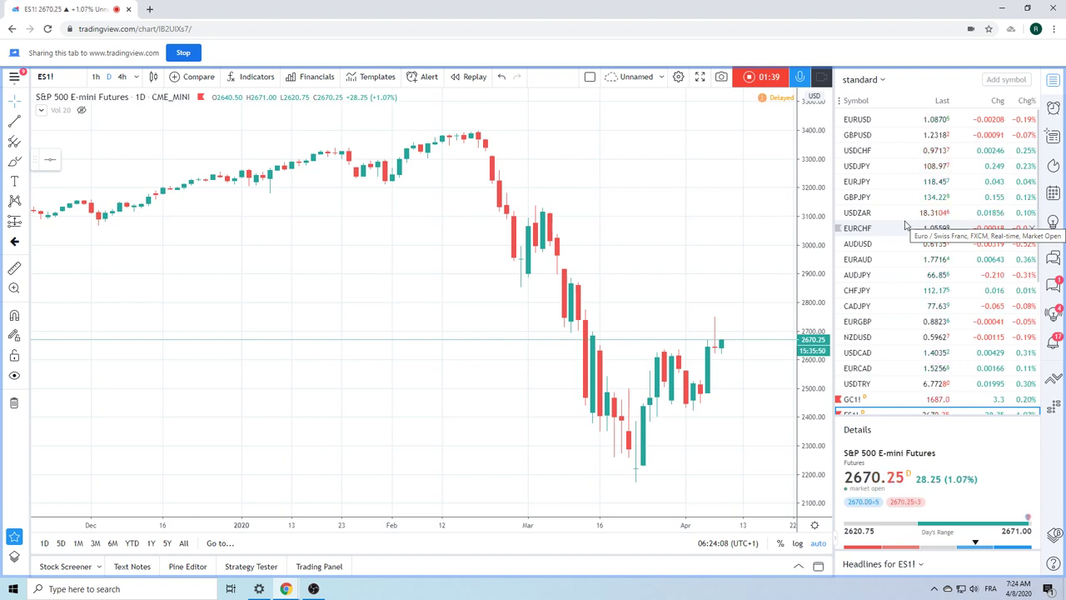
scroll(906, 225, "down", 2)
scroll(906, 225, "up", 2)
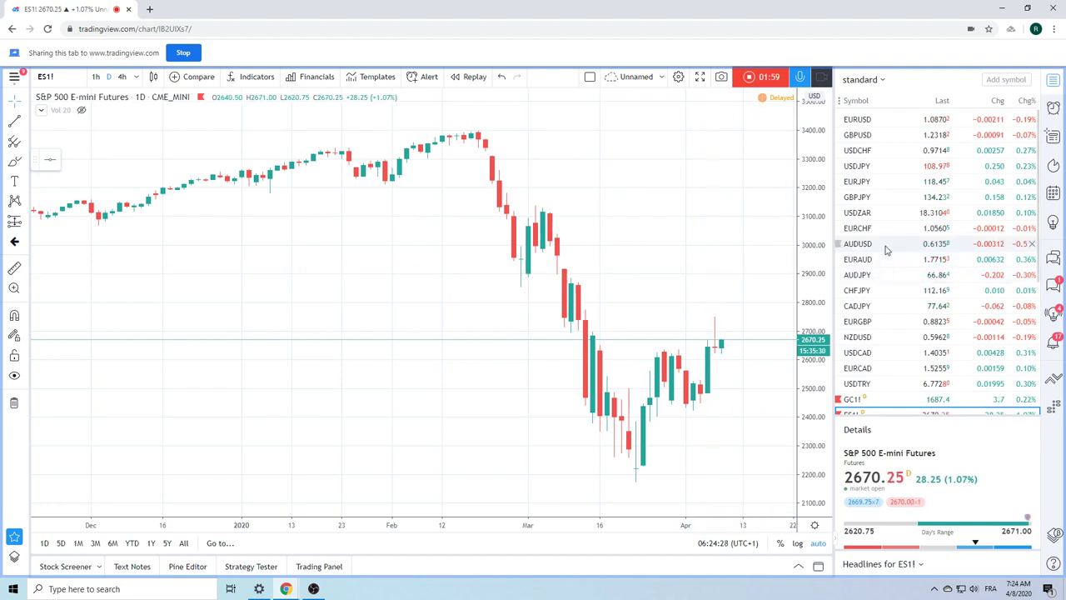
Step: Switch the chart to Gold Futures (GC1!)
left_click(853, 399)
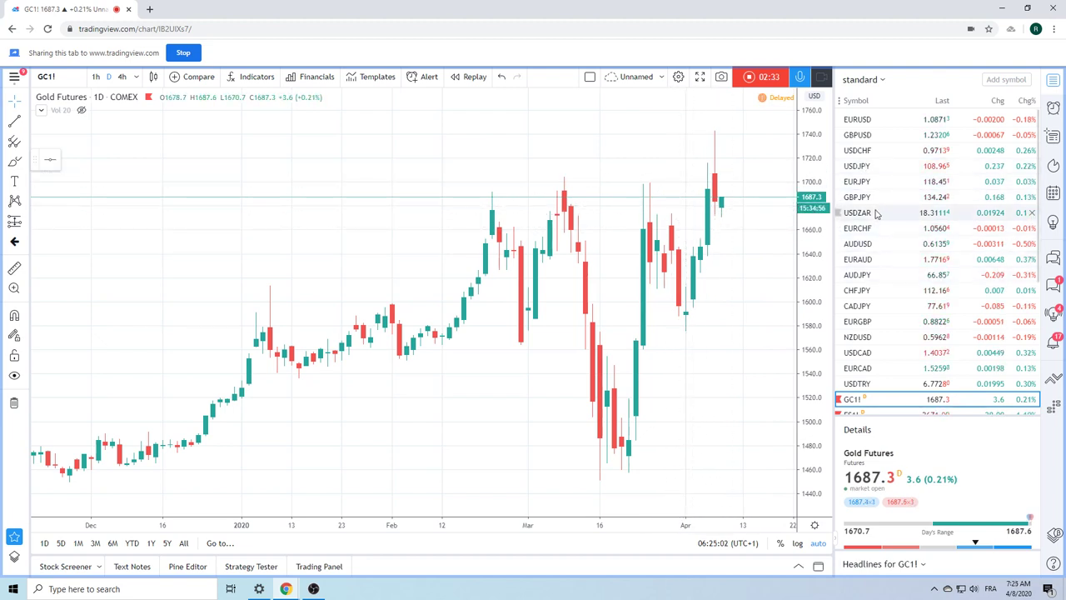
Step: Return to the daily U.S. Dollar / Swiss Franc (USDCHF) chart
left_click(860, 151)
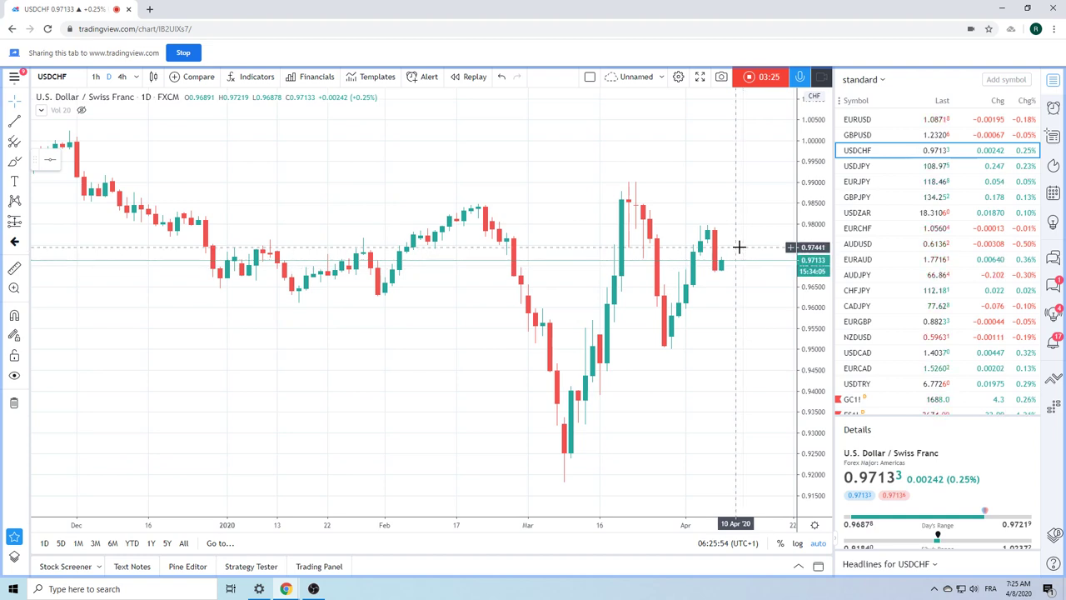
Step: Change the chart to 60-minute candles
left_click(96, 76)
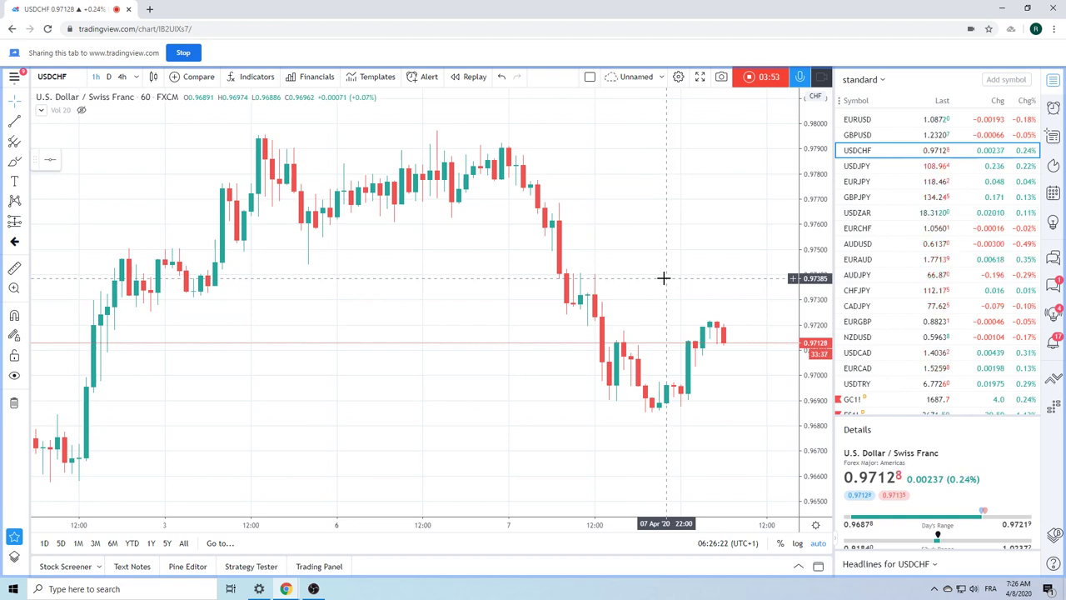
Step: Load the hourly U.S. Dollar / South African Rand (USDZAR) chart
left_click(883, 212)
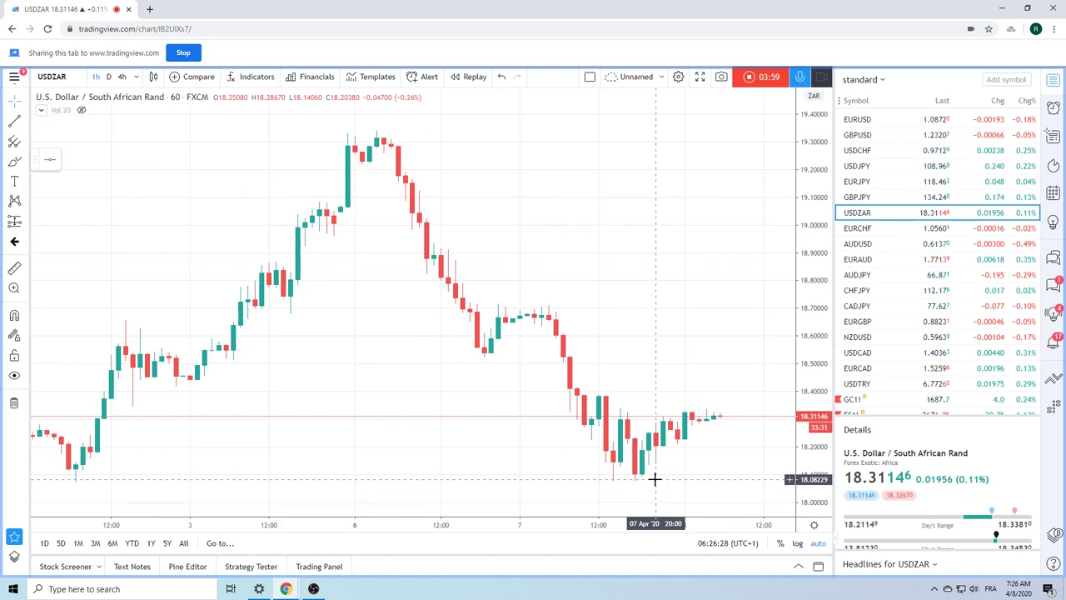
Step: Scroll the hourly USDZAR chart and watchlist, reviewing the April 6 peak above 19.3
scroll(654, 479, "down", 4)
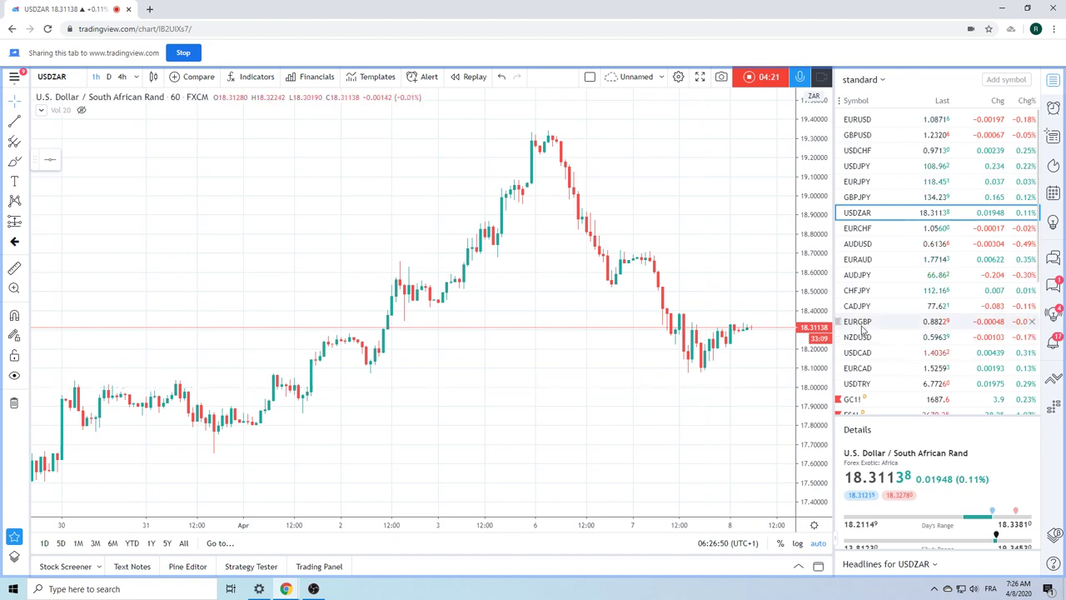
scroll(924, 282, "down", 2)
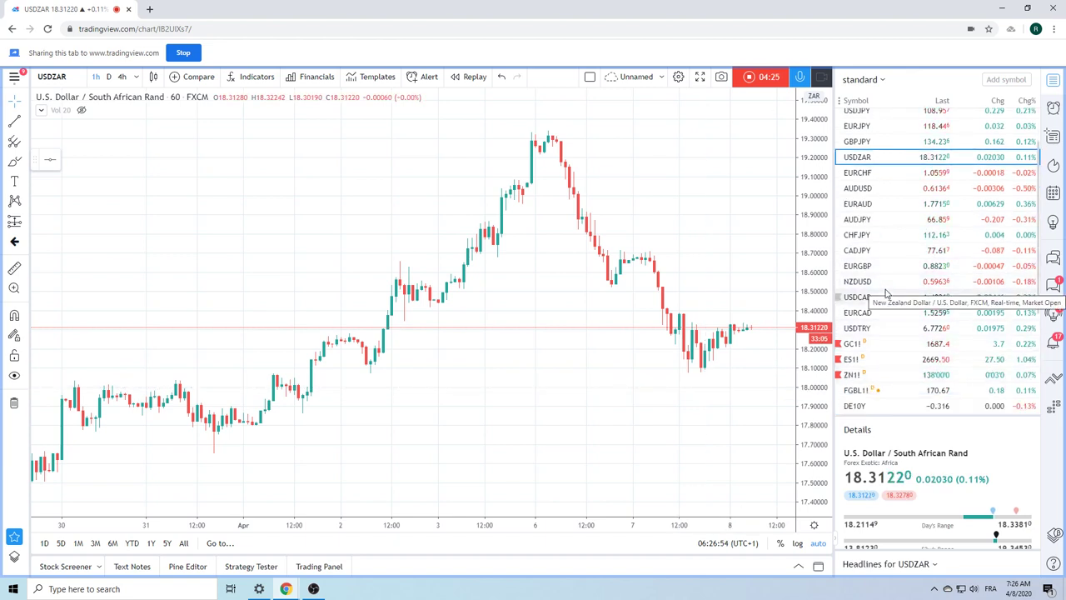
scroll(886, 293, "down", 2)
scroll(886, 295, "up", 4)
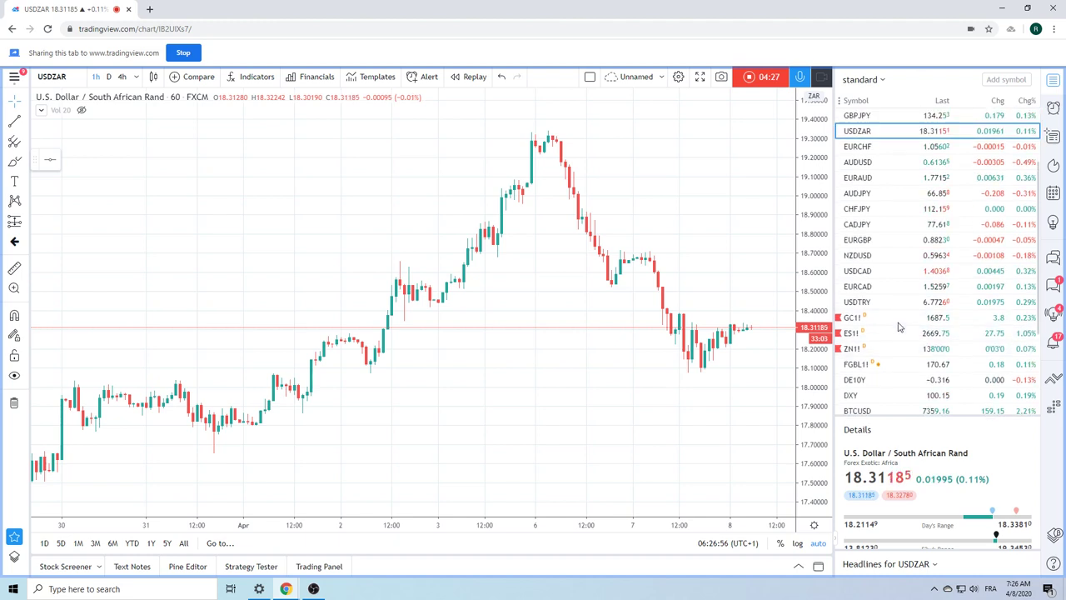
Step: Load the hourly U.S. Dollar / Japanese Yen (USDJPY) chart and zoom in and out on it
left_click(856, 167)
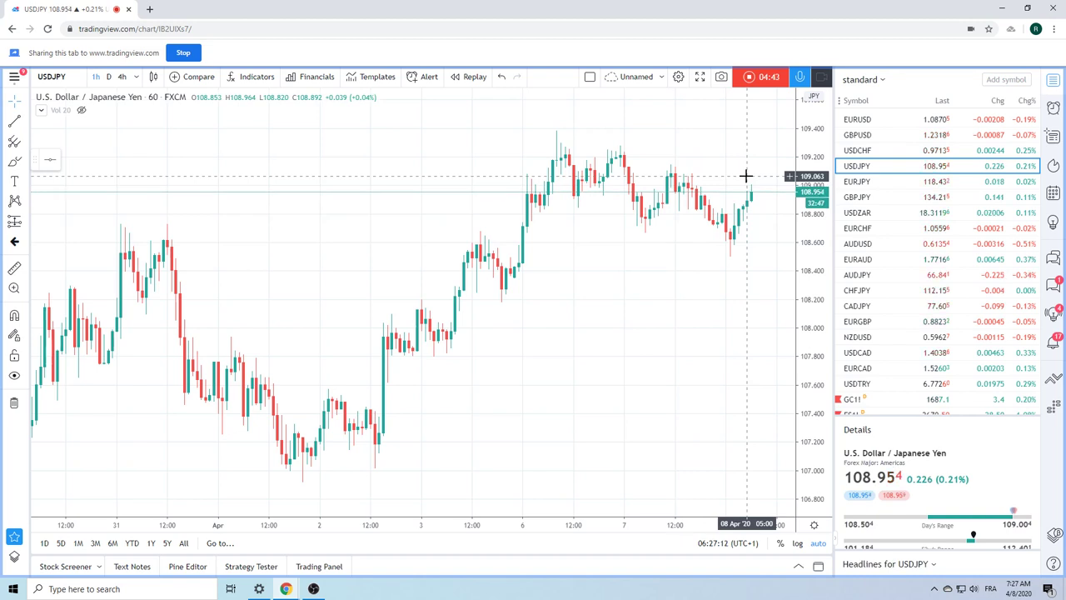
scroll(685, 182, "down", 1)
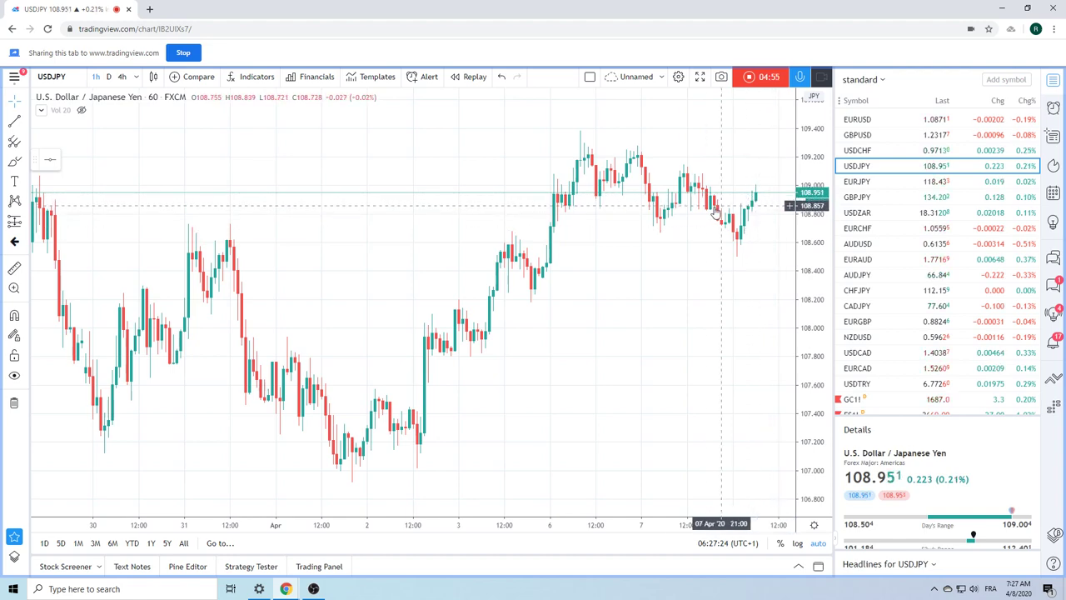
scroll(641, 183, "down", 3)
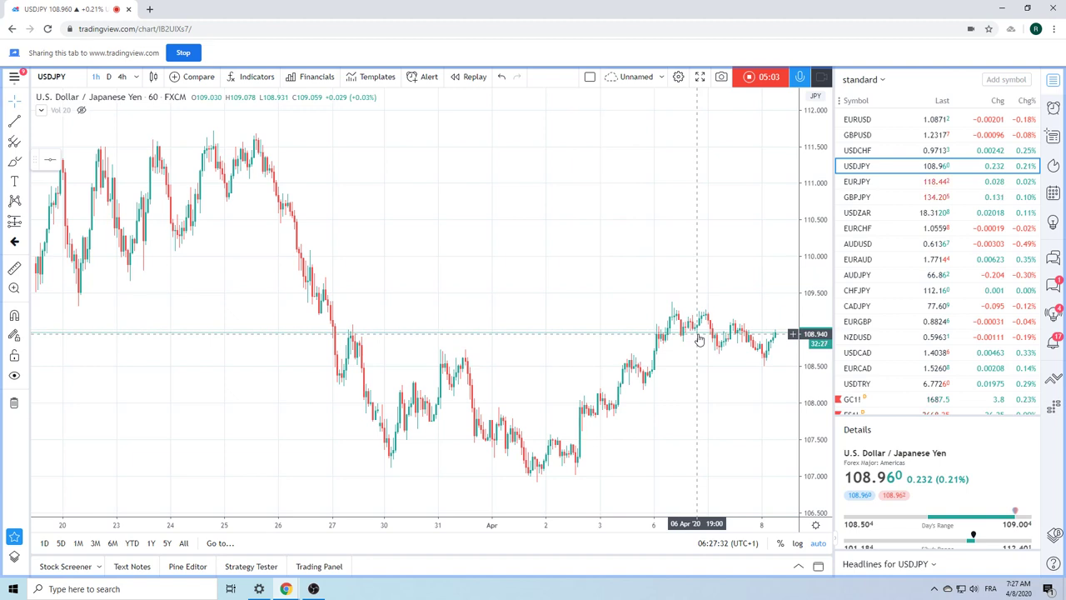
scroll(654, 291, "up", 2)
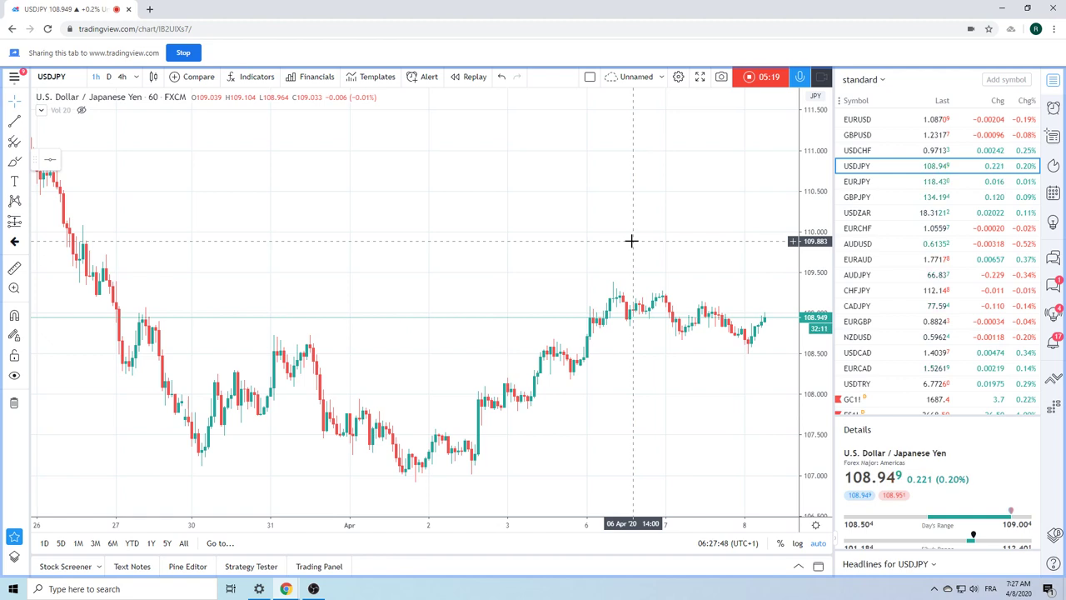
scroll(630, 241, "up", 3)
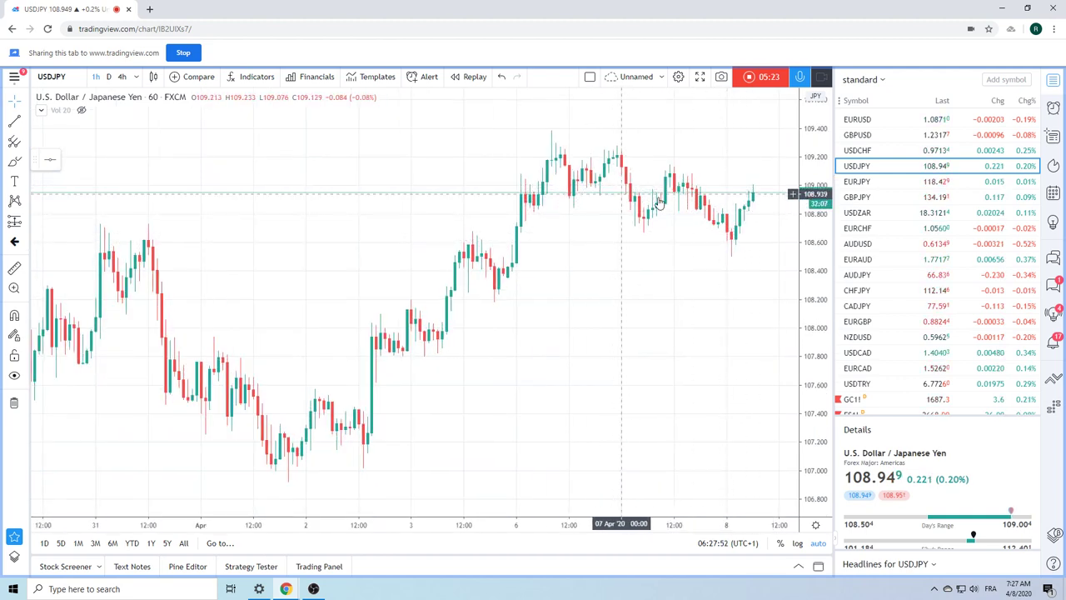
Step: View the GBPJPY chart zoomed out, then move the watchlist selection down to AUDJPY
left_click(858, 197)
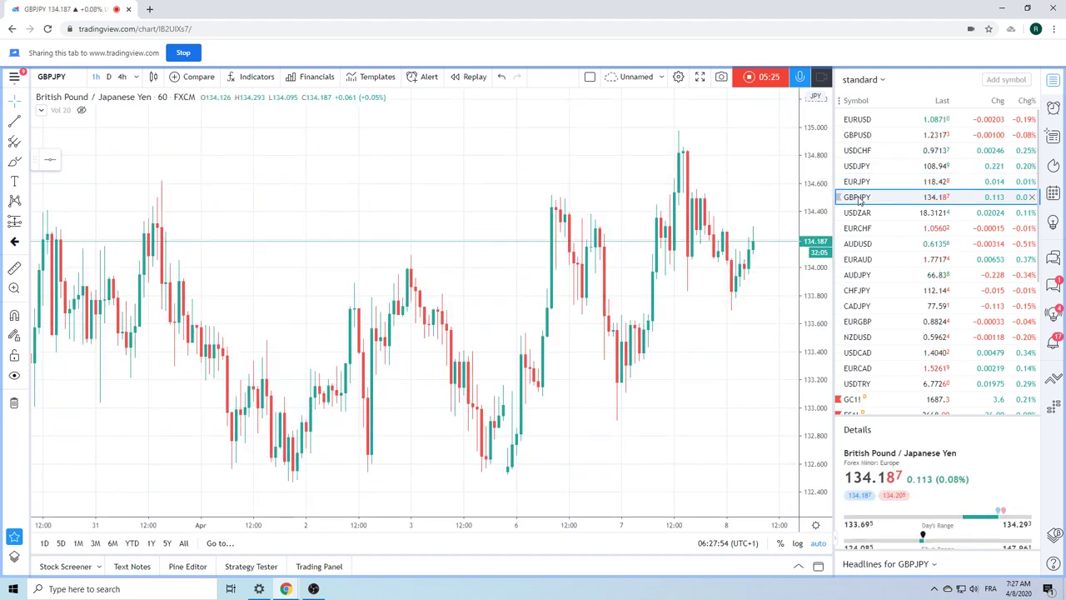
scroll(533, 248, "down", 3)
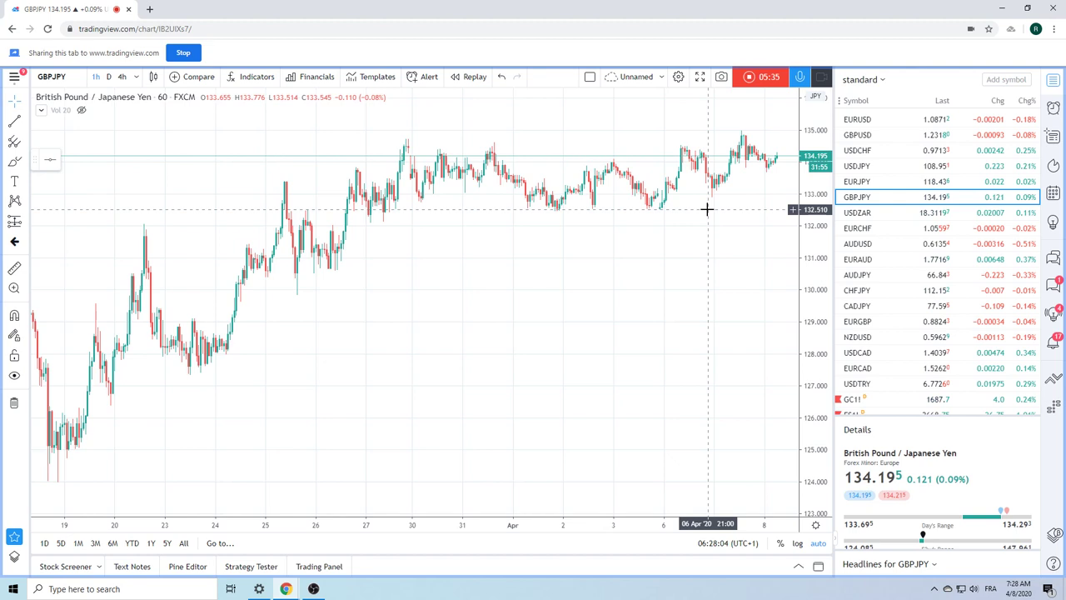
key("Down")
key("Down")
key("Down")
key("Down")
key("Down")
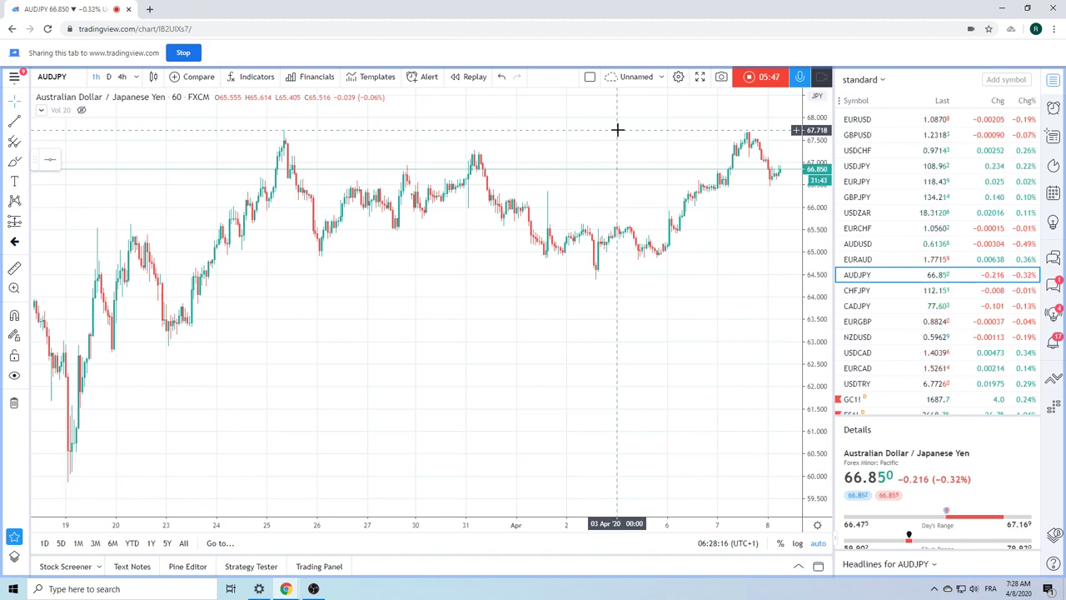
Step: Look over the zoomed-out AUDUSD chart, then switch to the hourly USDCAD chart
left_click(883, 247)
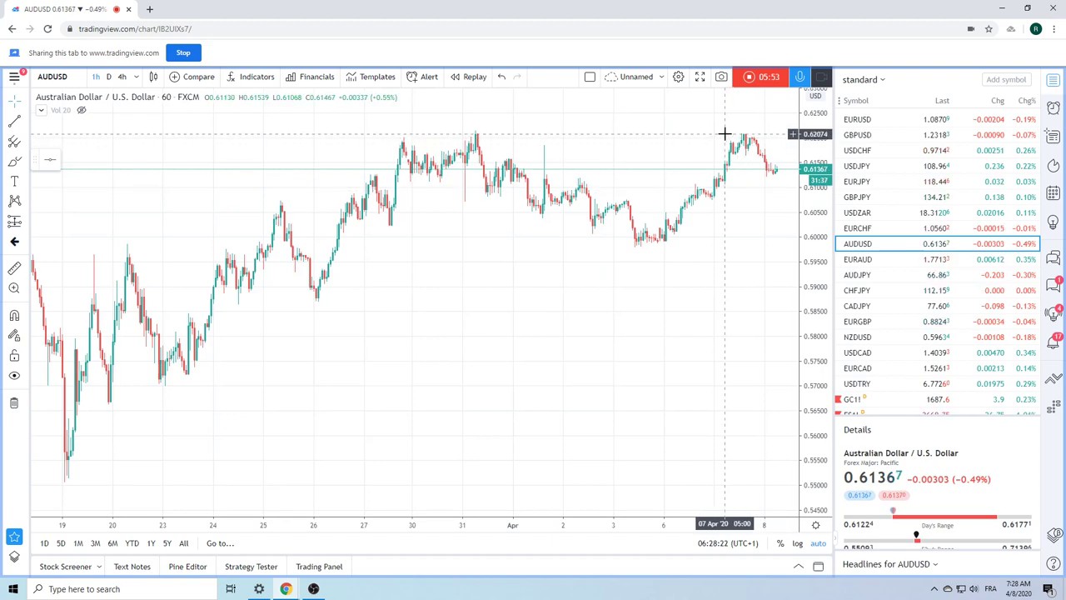
scroll(724, 133, "down", 3)
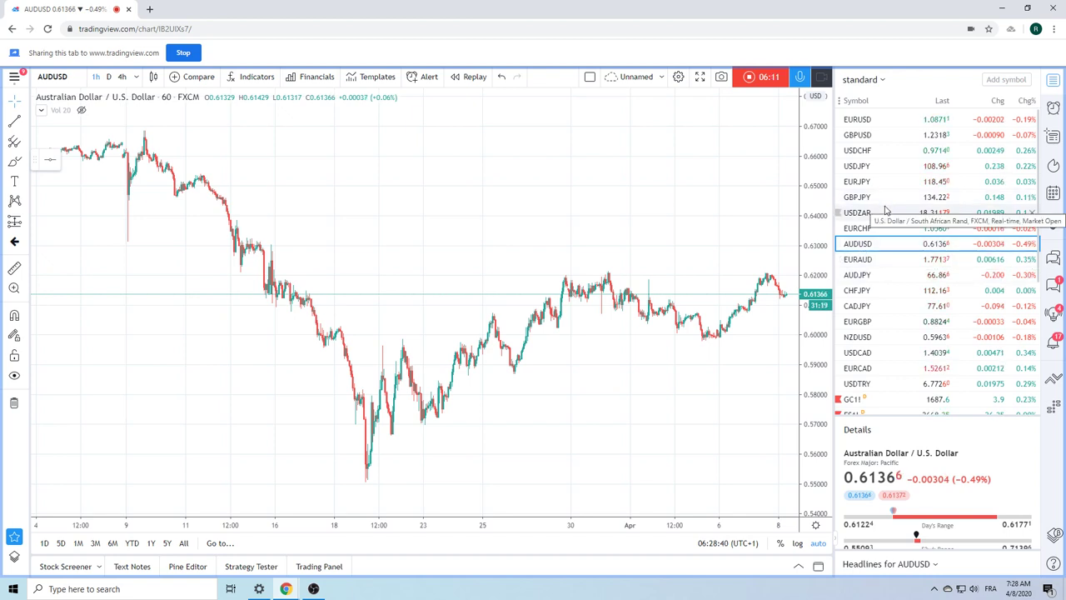
scroll(887, 212, "down", 1)
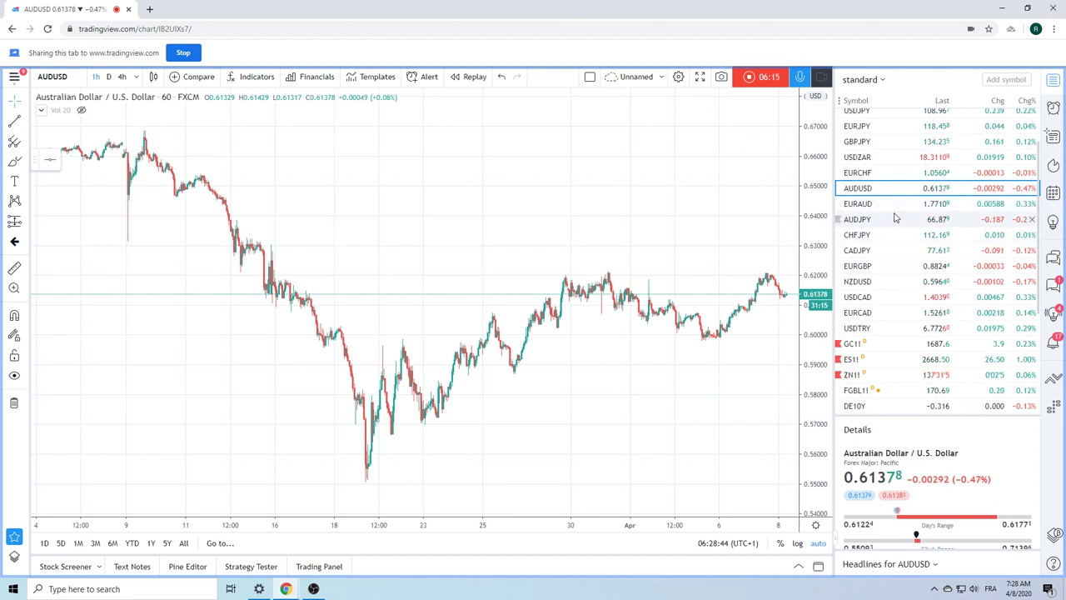
left_click(880, 298)
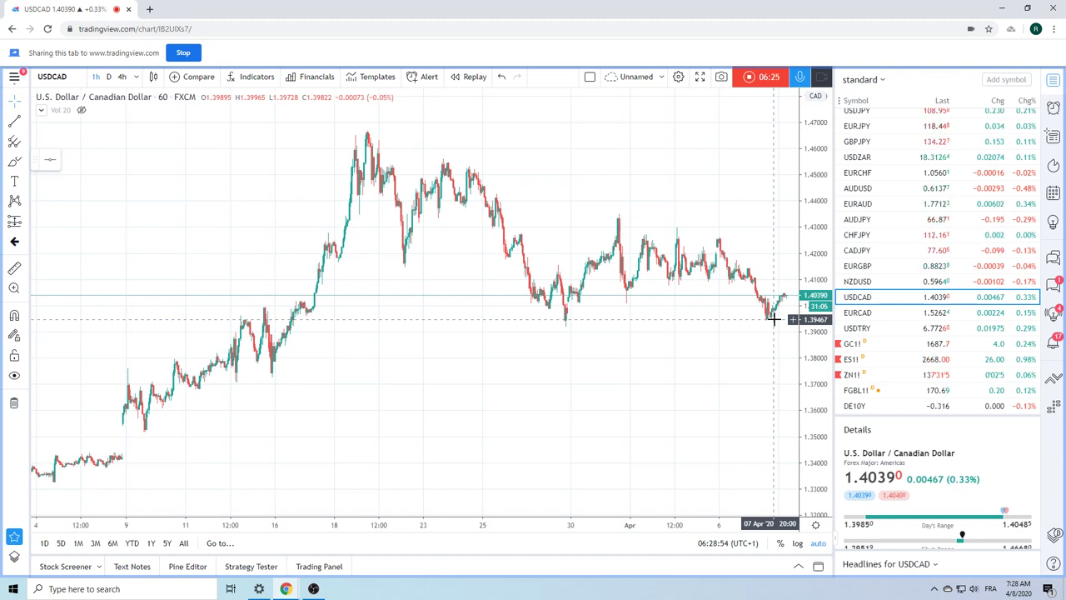
scroll(774, 318, "up", 2)
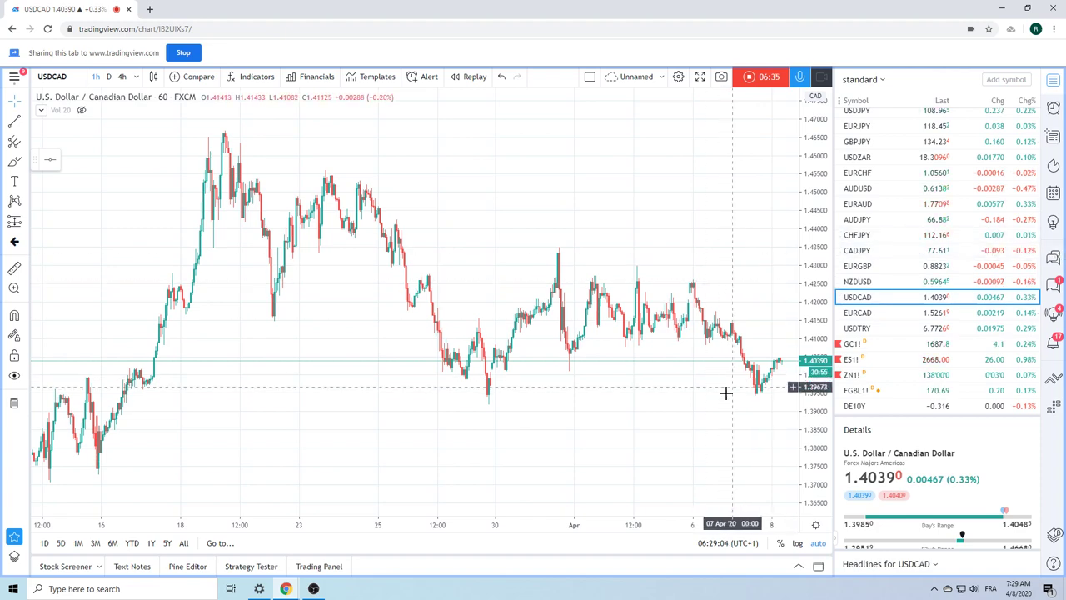
scroll(725, 388, "up", 2)
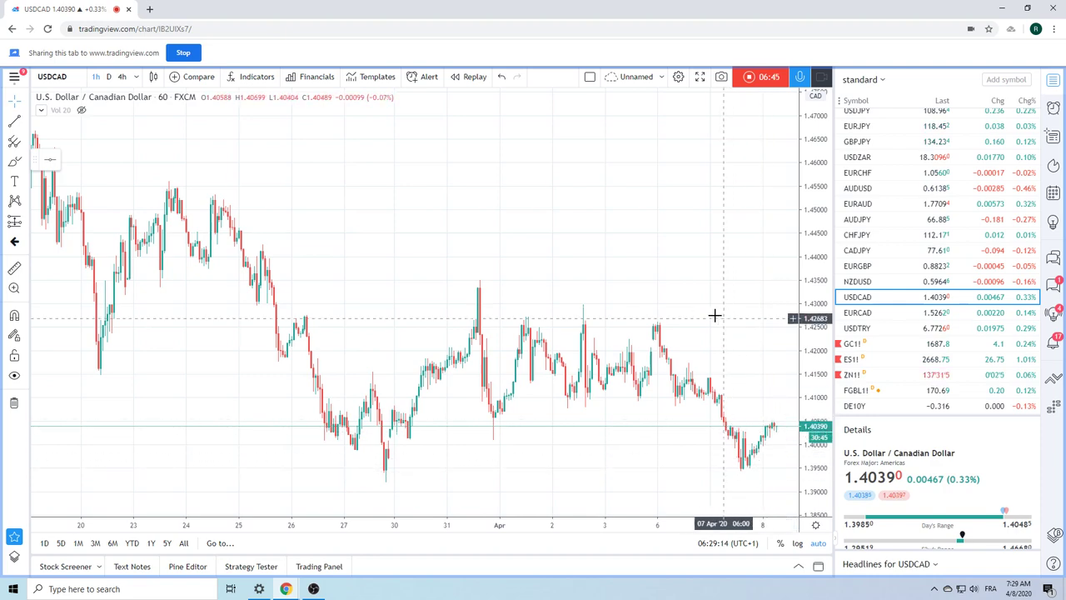
scroll(608, 255, "down", 3)
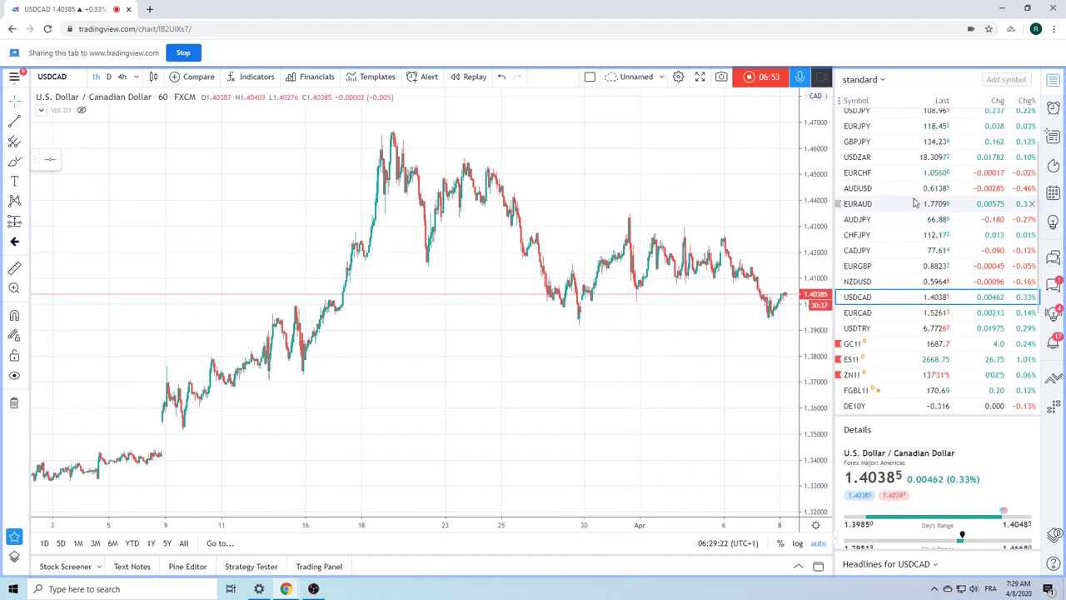
scroll(914, 202, "down", 3)
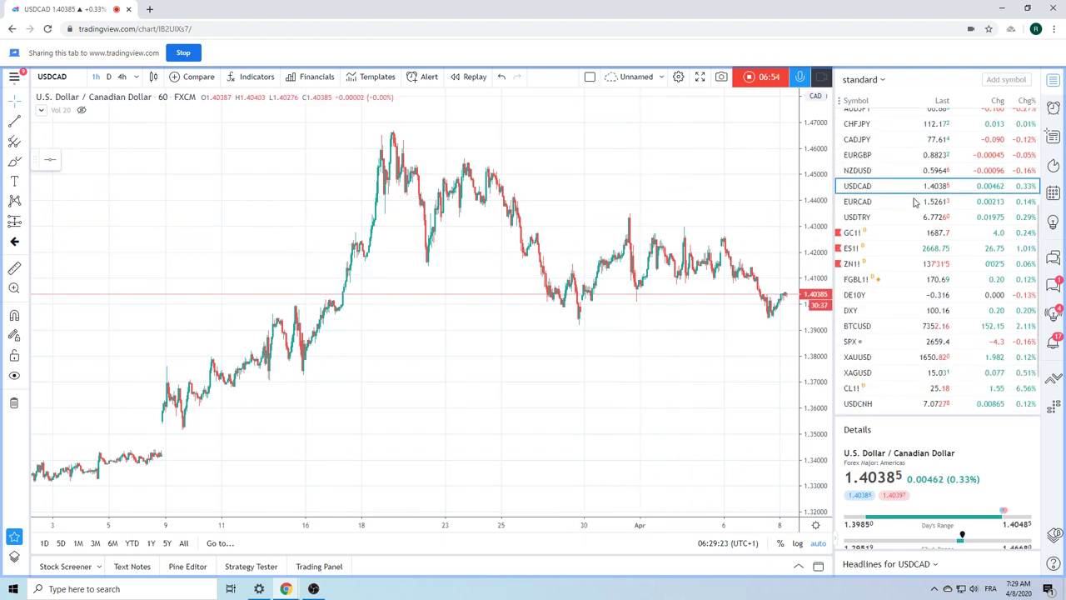
Step: Load the hourly 10 Year T-Note Futures (ZN1!) chart
left_click(853, 264)
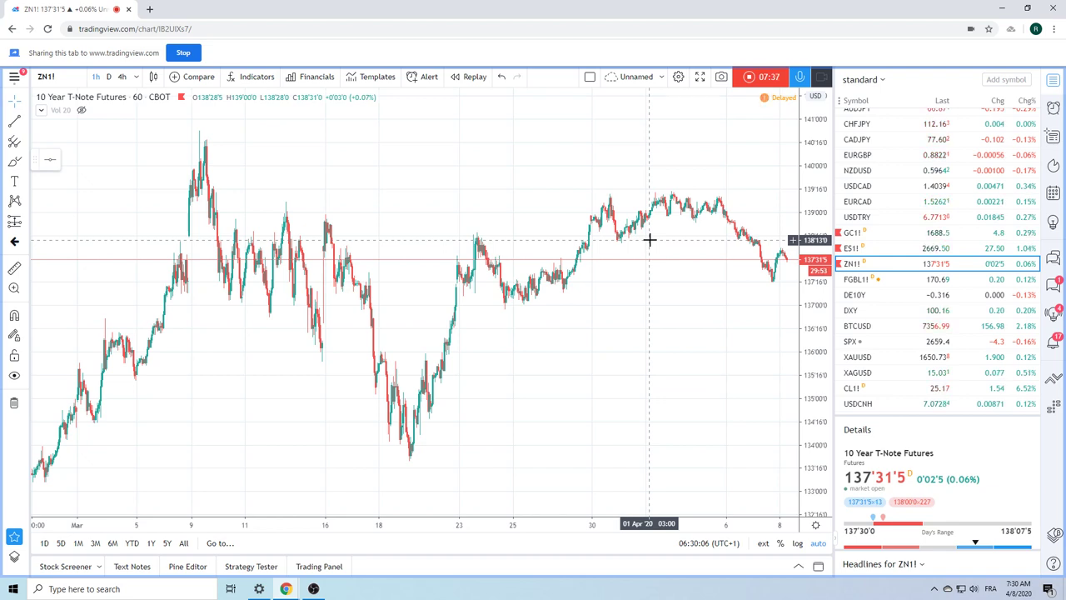
Step: Switch to the hourly Euro Bund Futures (FGBL1!) chart and zoom it with the mouse wheel
left_click(861, 283)
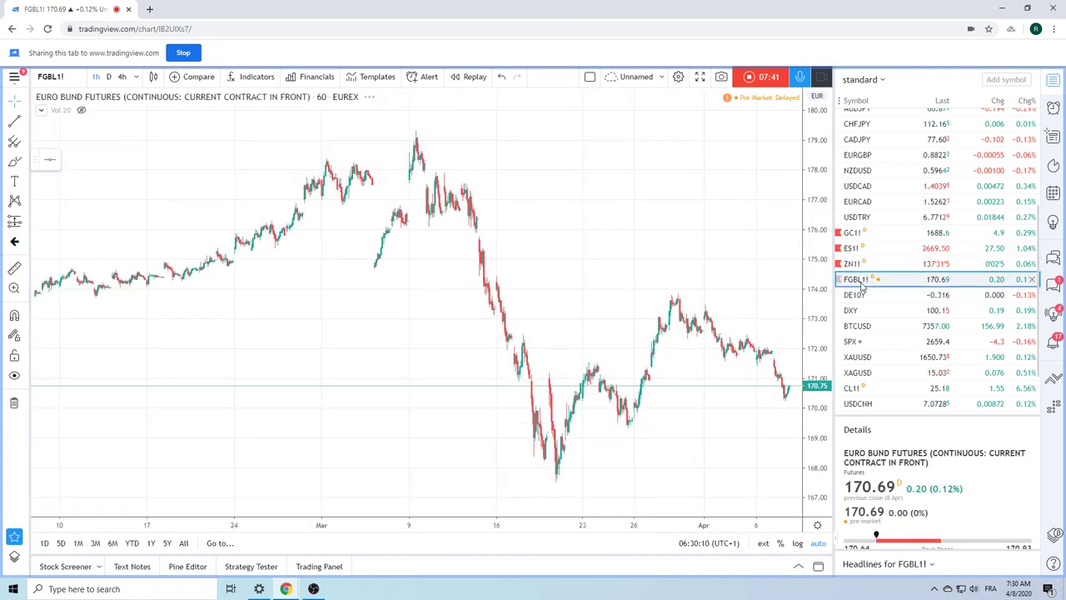
scroll(651, 254, "up", 2)
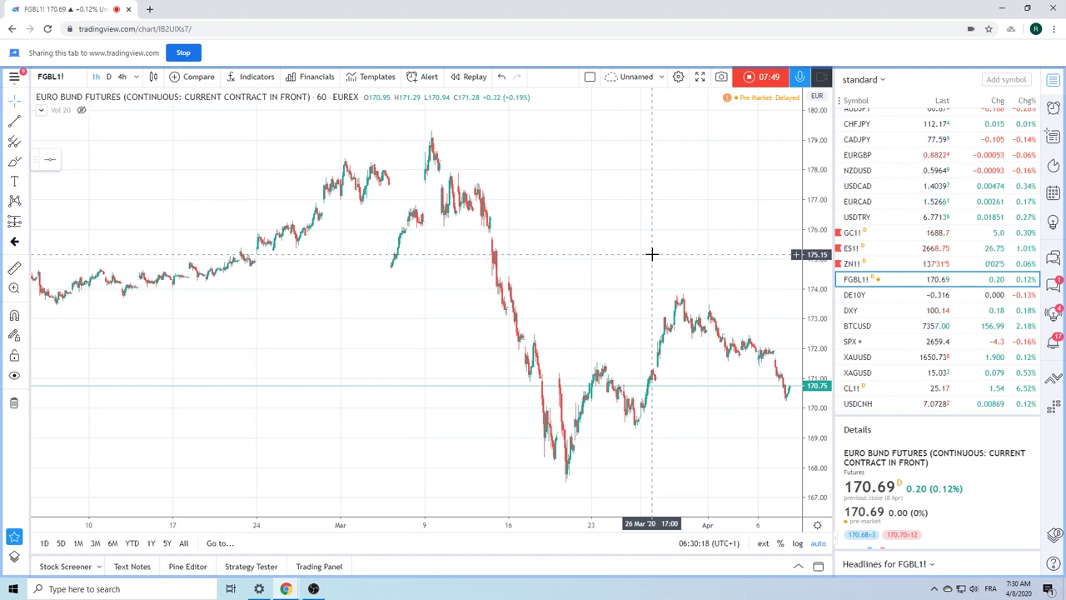
scroll(901, 256, "down", 1)
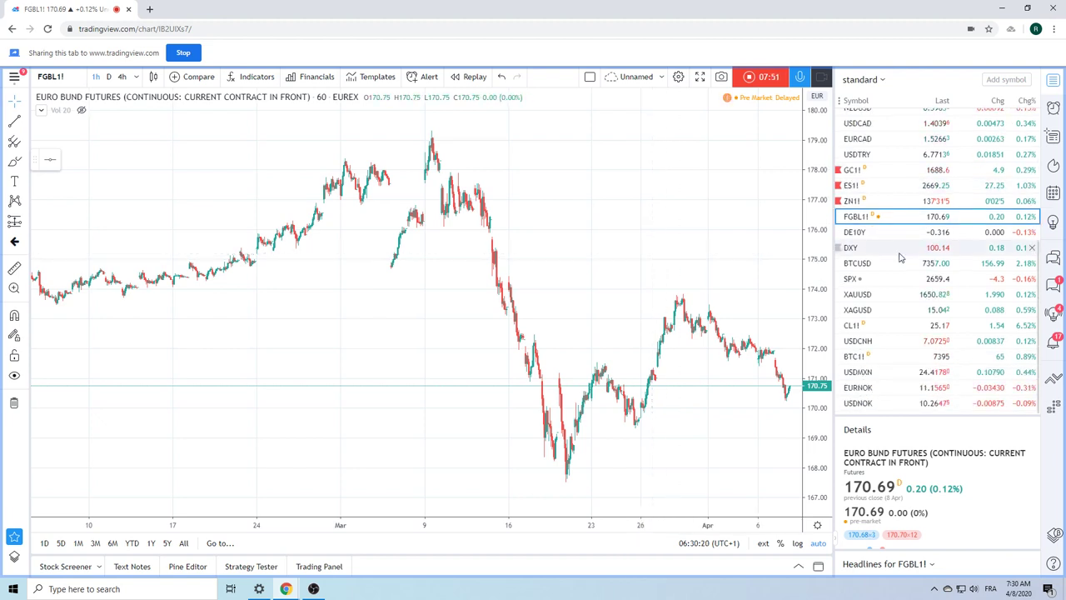
scroll(900, 256, "up", 2)
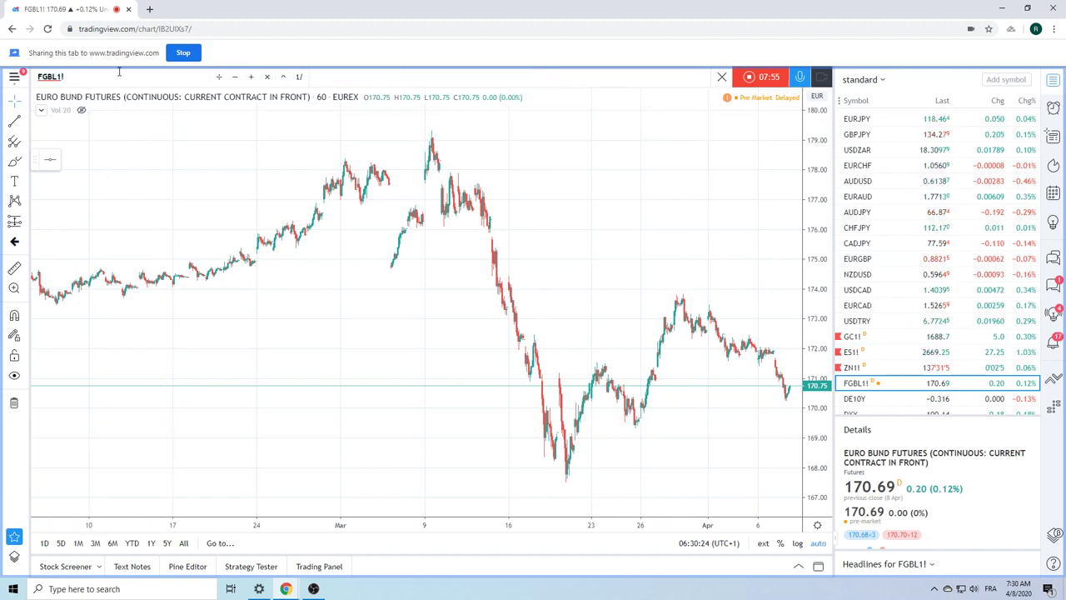
Step: Load the German 10-year bond yield (DE10Y) chart on daily candles and zoom it to inspect
type("DE")
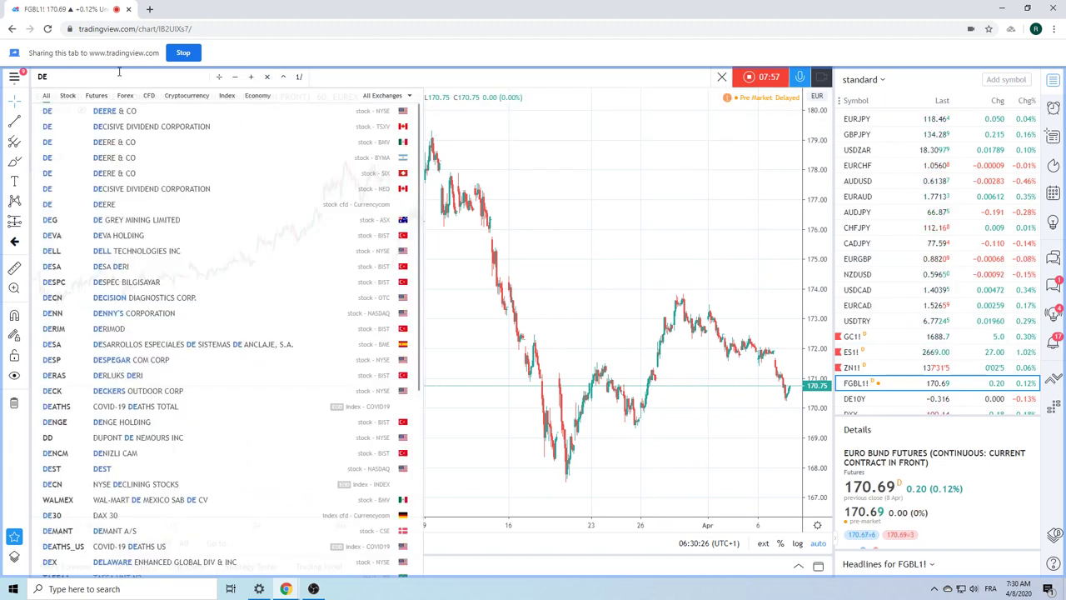
type("10Y")
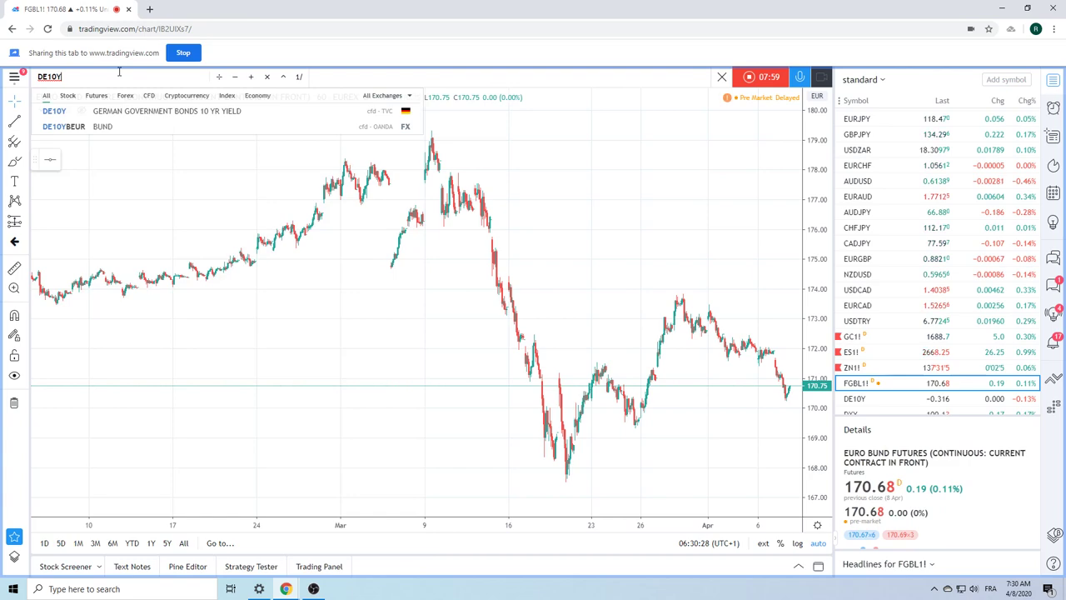
left_click(112, 111)
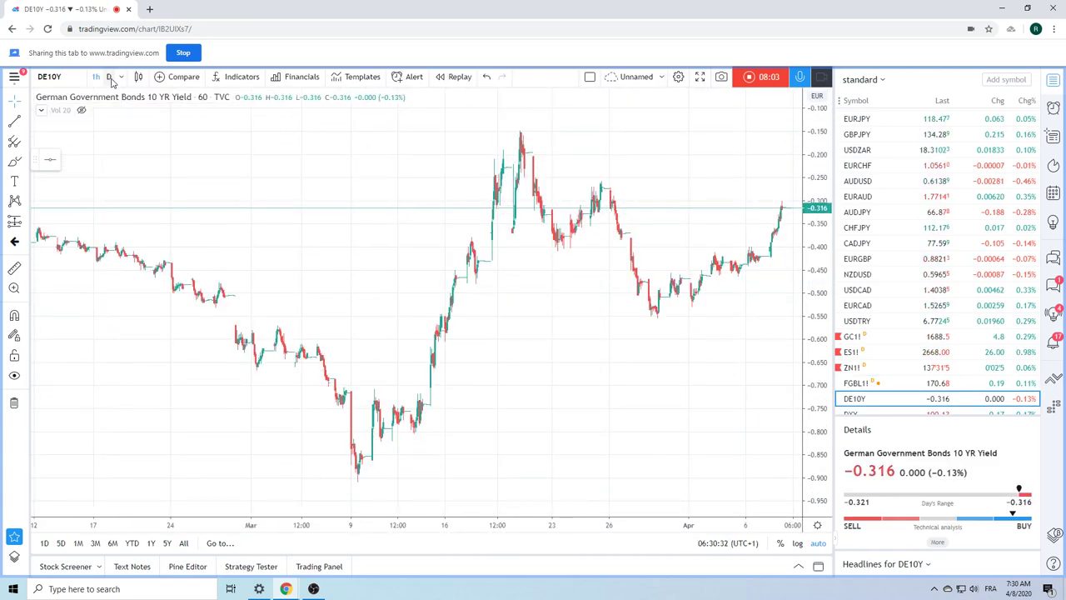
left_click(109, 76)
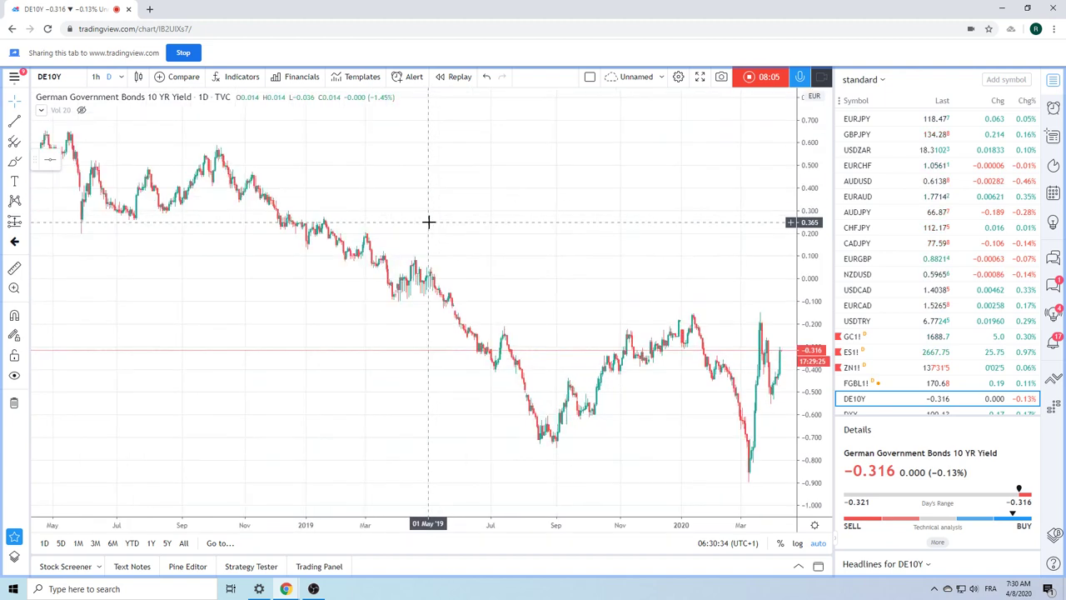
scroll(428, 221, "up", 1)
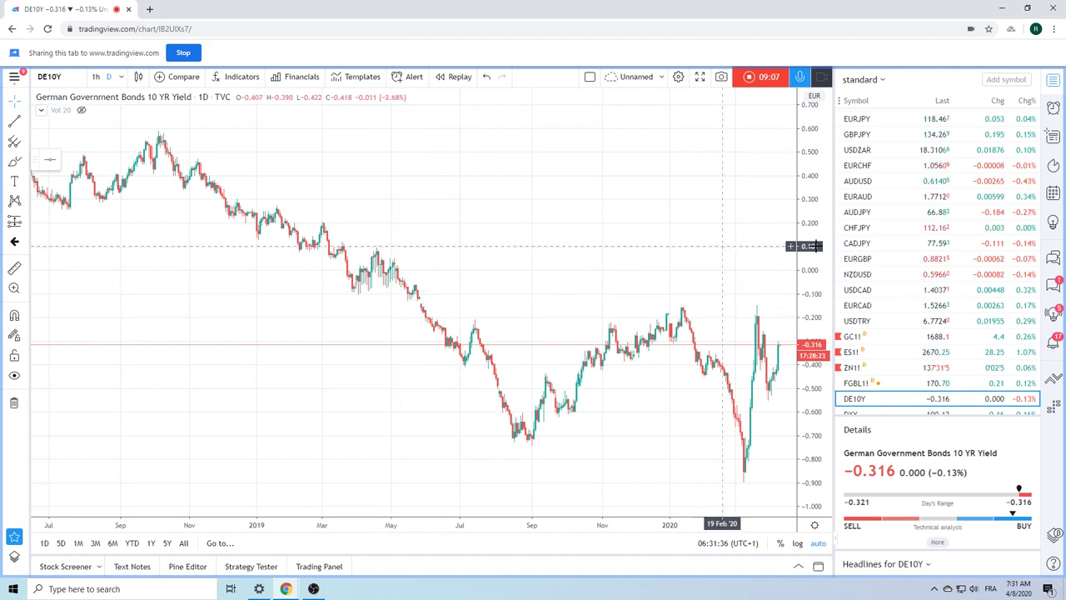
scroll(906, 243, "down", 3)
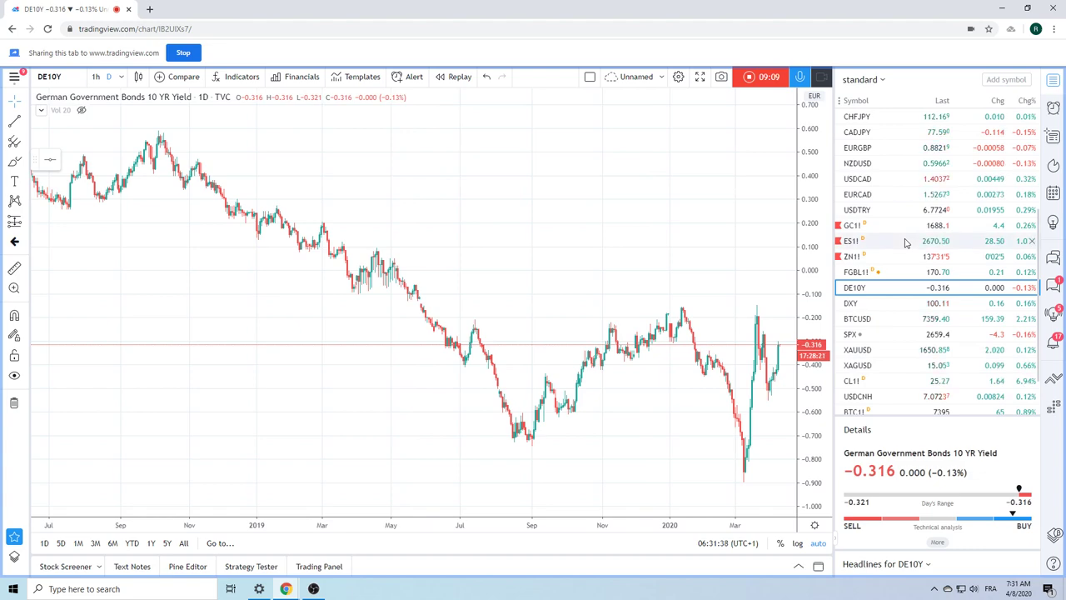
Step: Switch the chart to Light Crude Oil Futures (CL1!) from the watchlist and zoom it
left_click(886, 387)
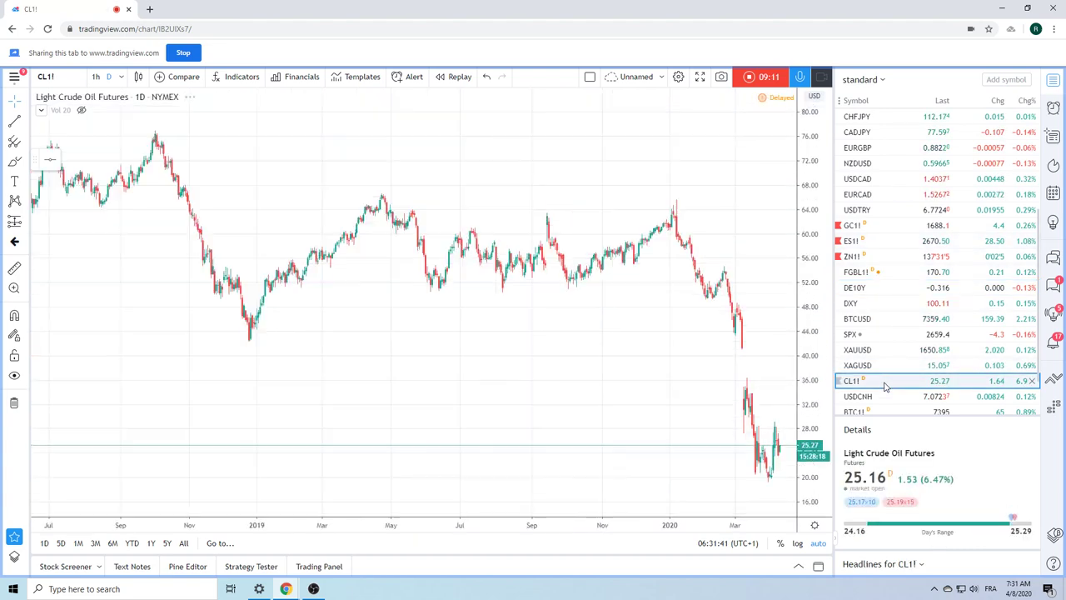
scroll(629, 352, "up", 3)
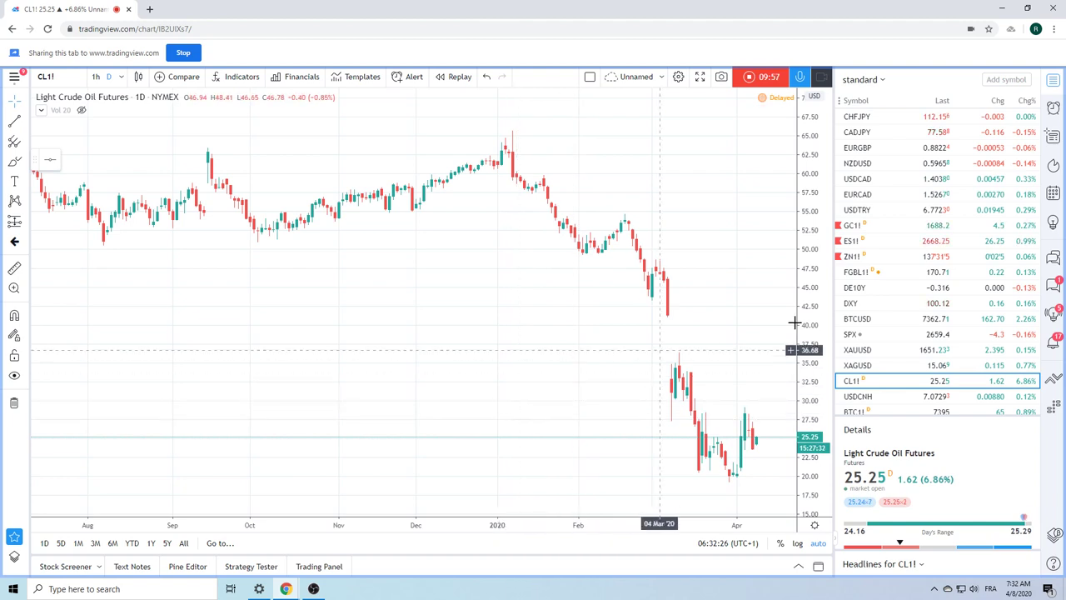
scroll(945, 271, "down", 1)
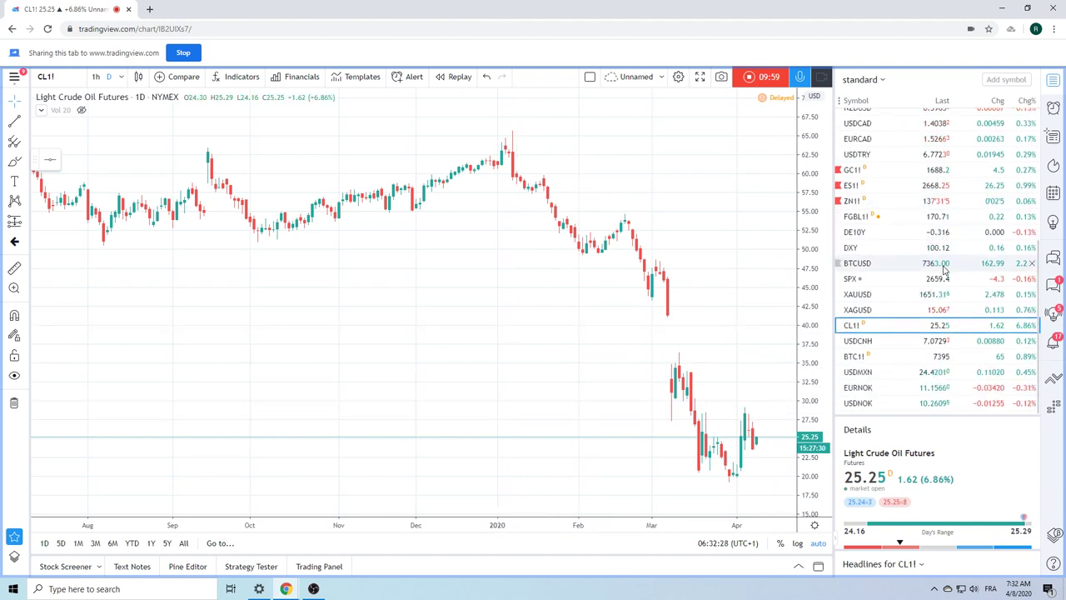
Step: Review EURNOK, then show USDNOK on the chart, and scroll the watchlist back to the top
left_click(860, 388)
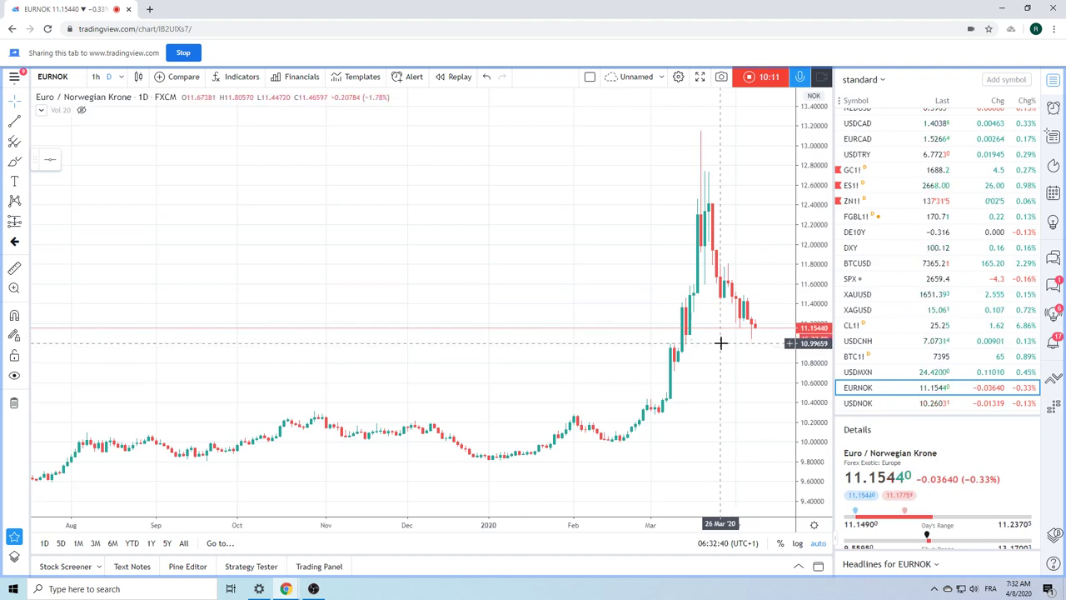
left_click(857, 403)
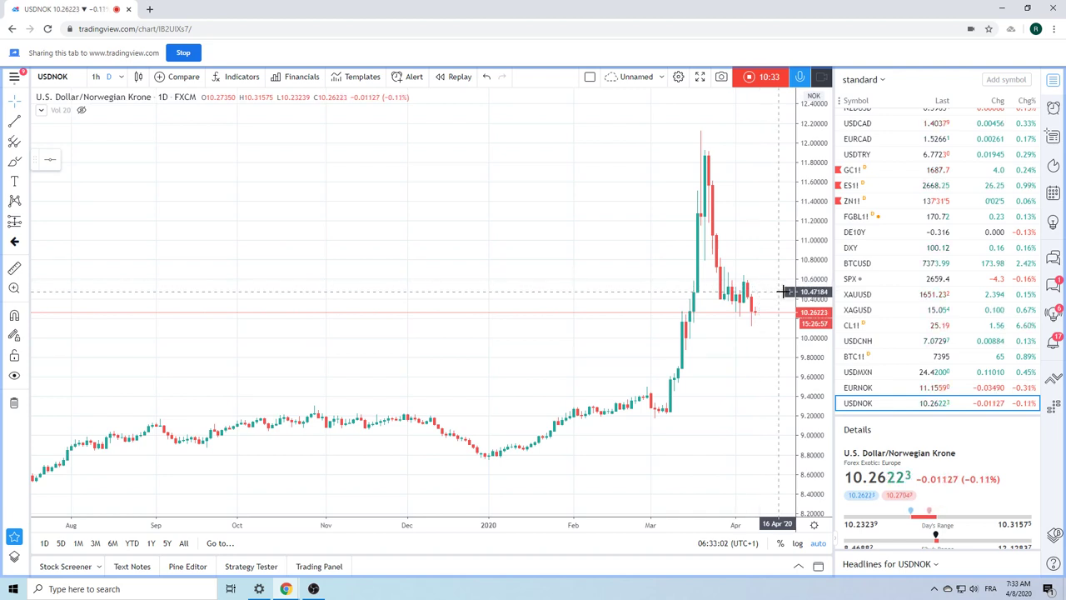
scroll(904, 299, "up", 5)
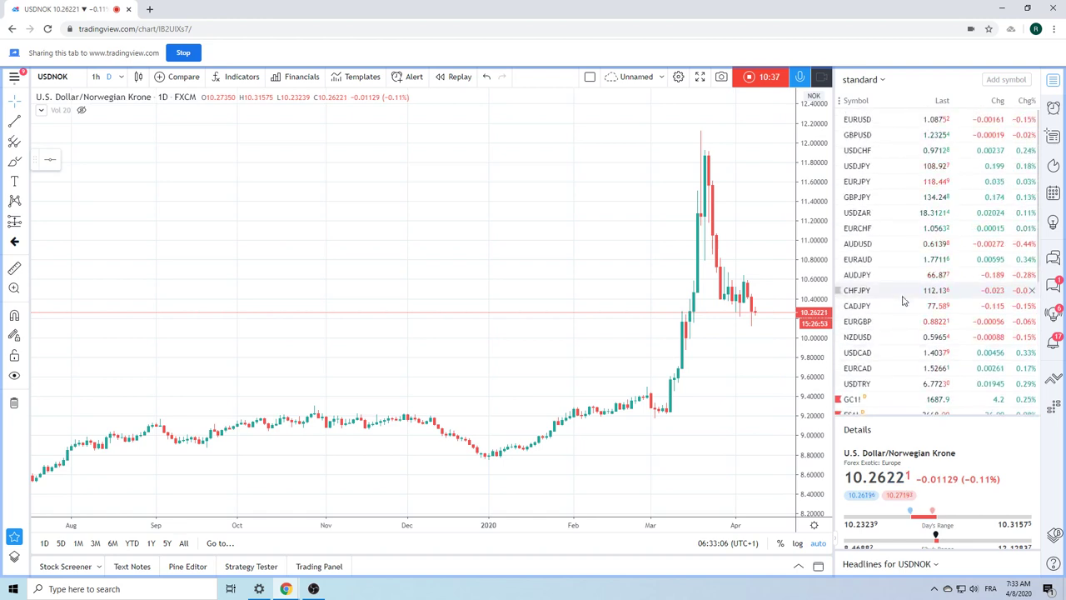
Step: Switch the chart to USDCHF from the watchlist
left_click(880, 153)
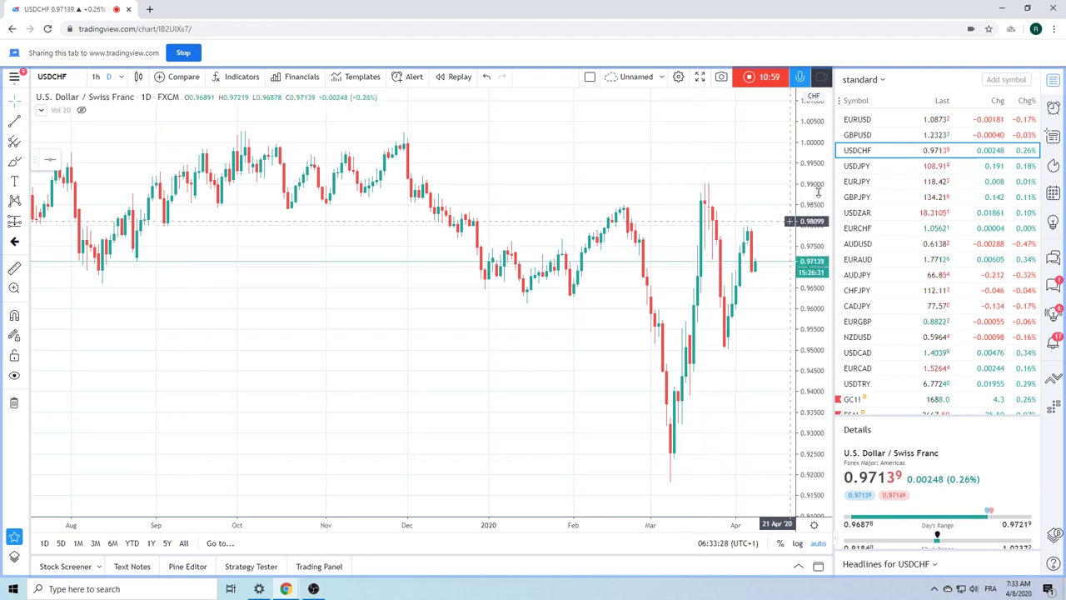
Step: Stop the recording so the Preview Video Idea dialog opens and uploads the video
left_click(763, 77)
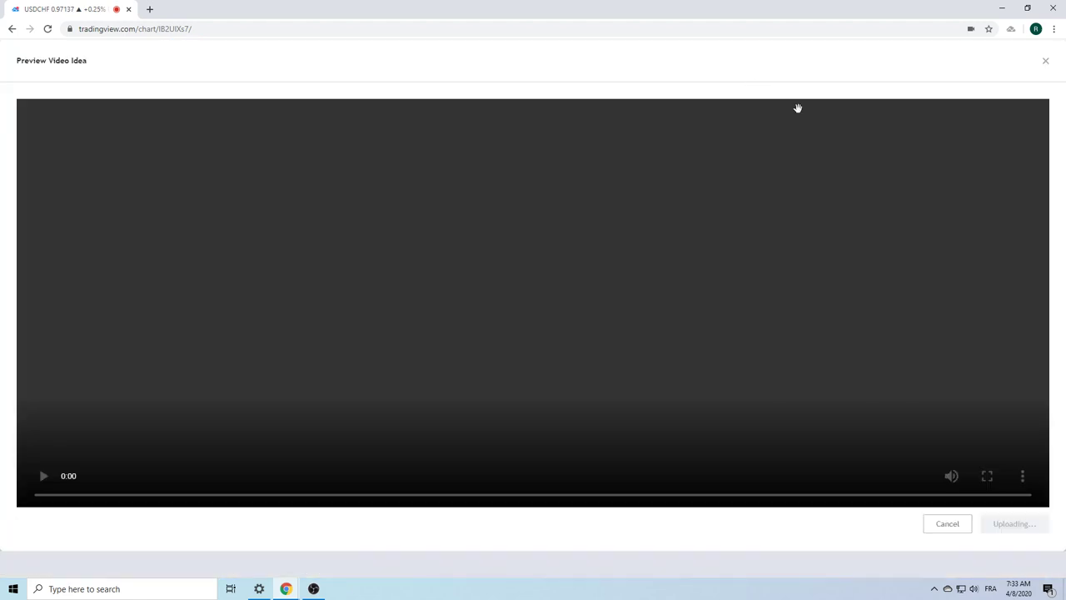